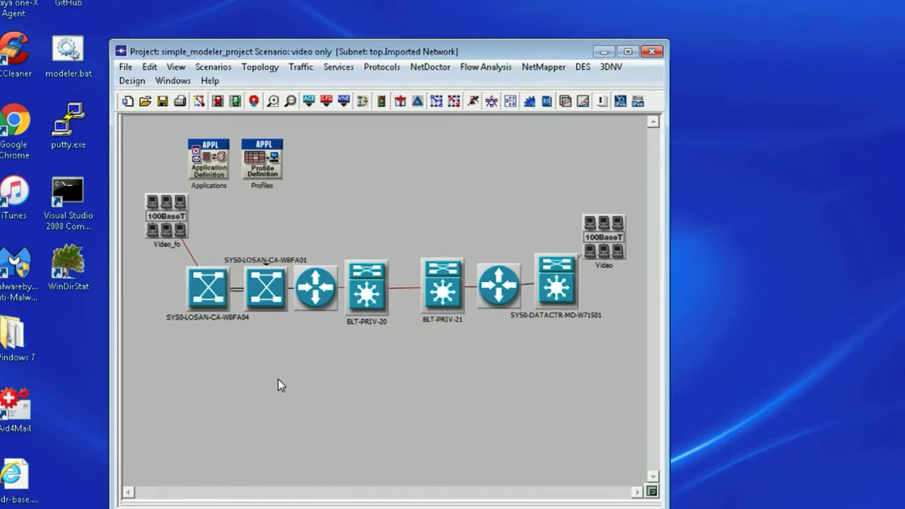
- Start a project file archive of simple_modeler_project with the error log included and current scenario only
click(125, 66)
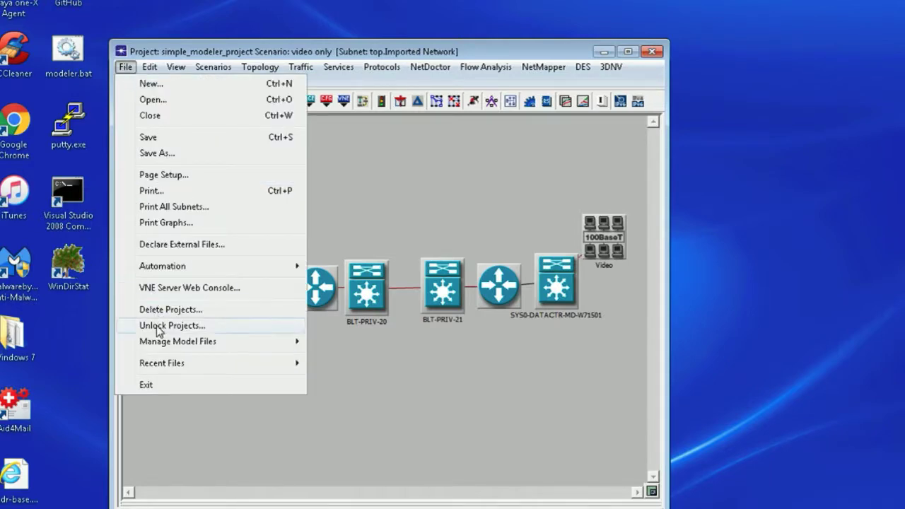
mouse_move(164, 344)
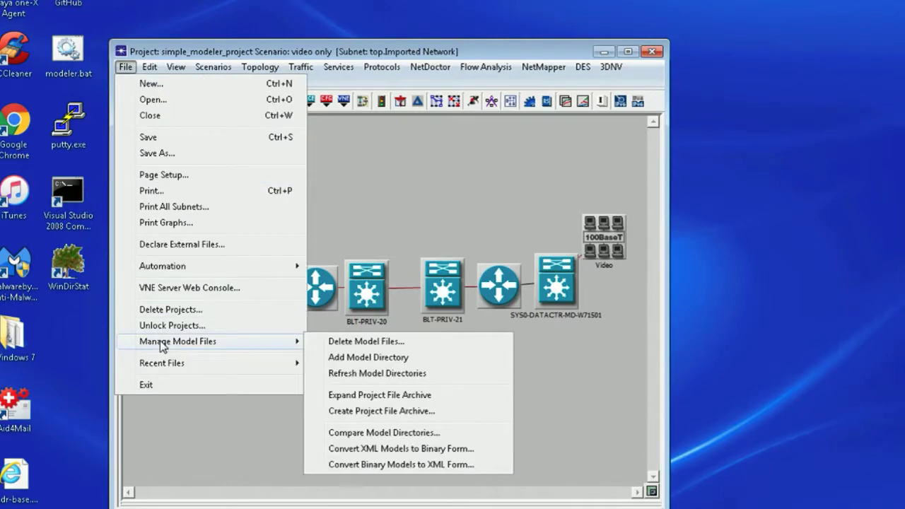
click(398, 412)
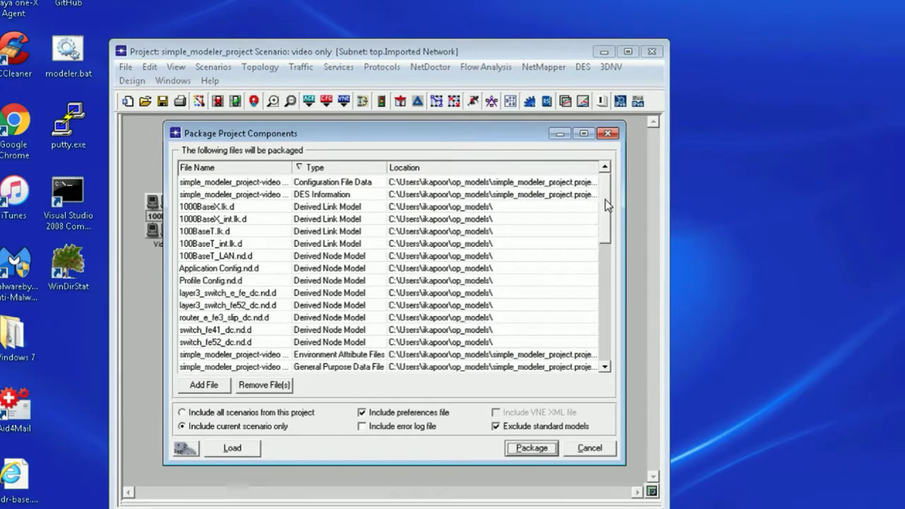
mouse_move(605, 201)
mouse_down()
mouse_move(617, 329)
mouse_move(616, 196)
mouse_up()
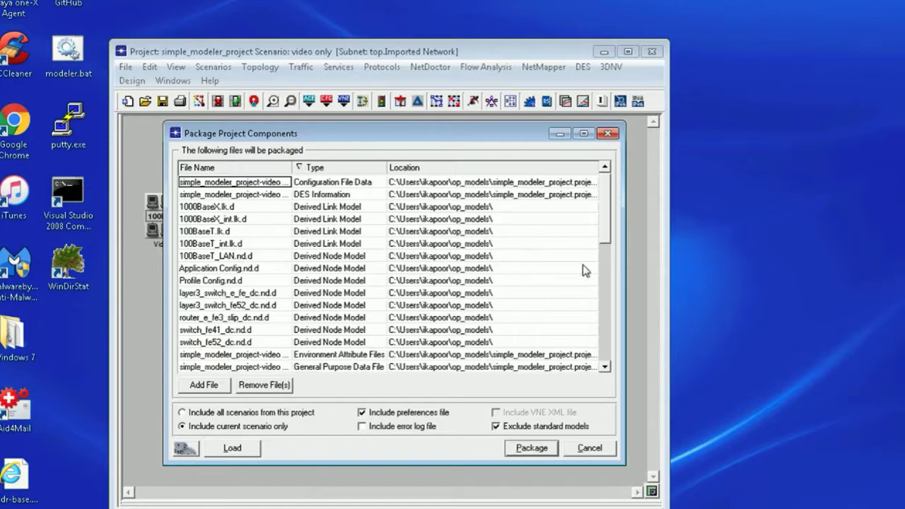
scroll(604, 239, down, 3)
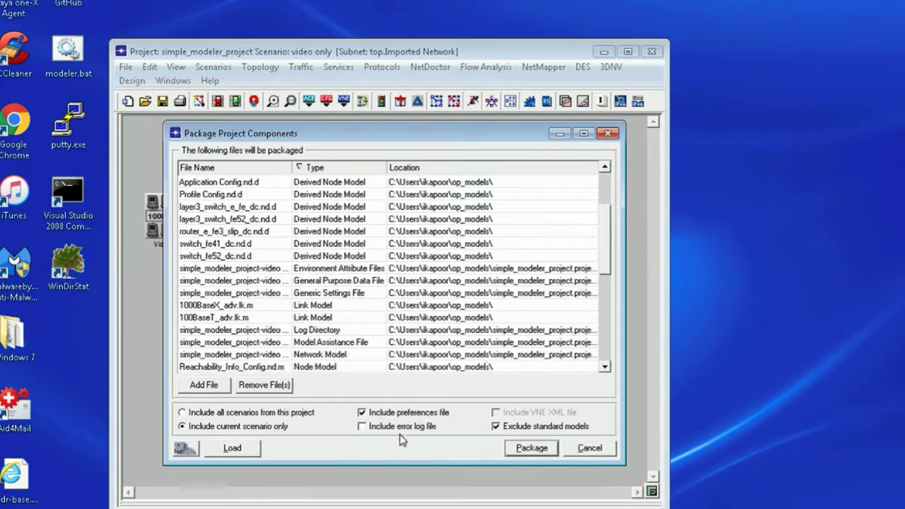
click(400, 431)
click(232, 416)
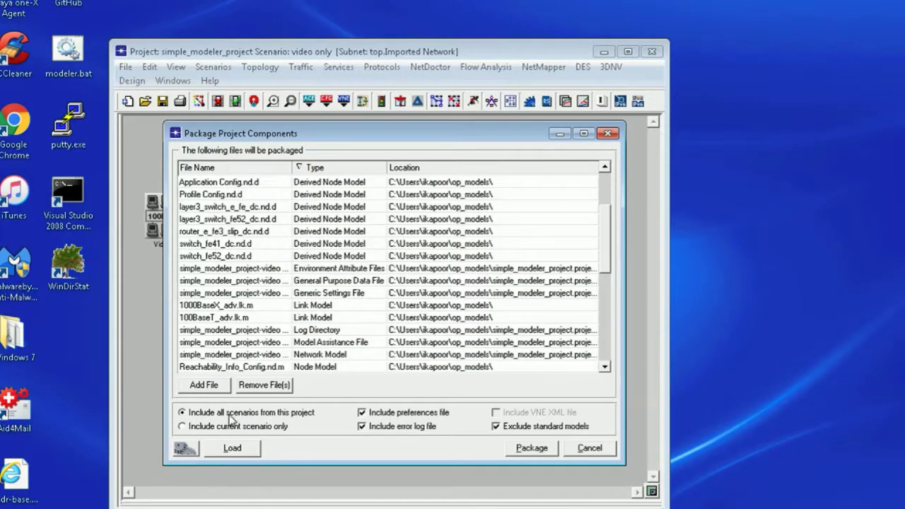
click(231, 427)
- Package the archive as simple_modeler_project_archive in the Downloads folder
click(531, 448)
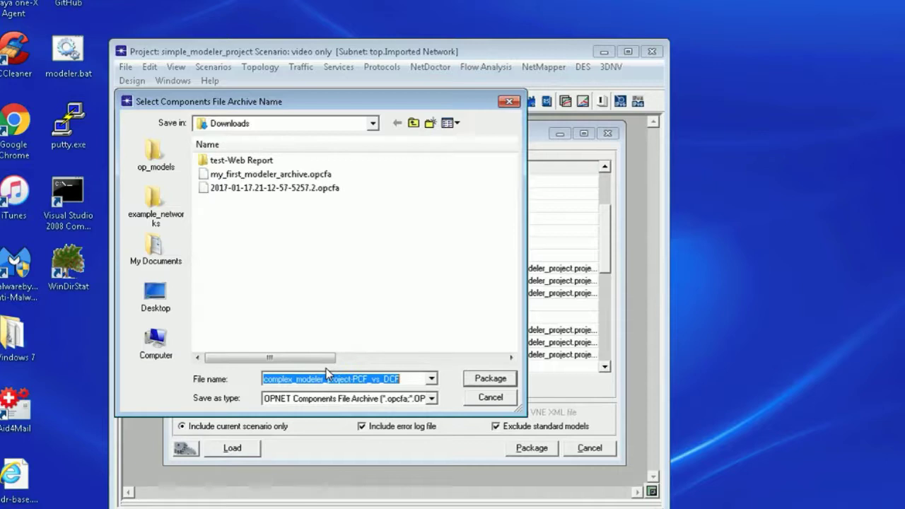
text(simple)
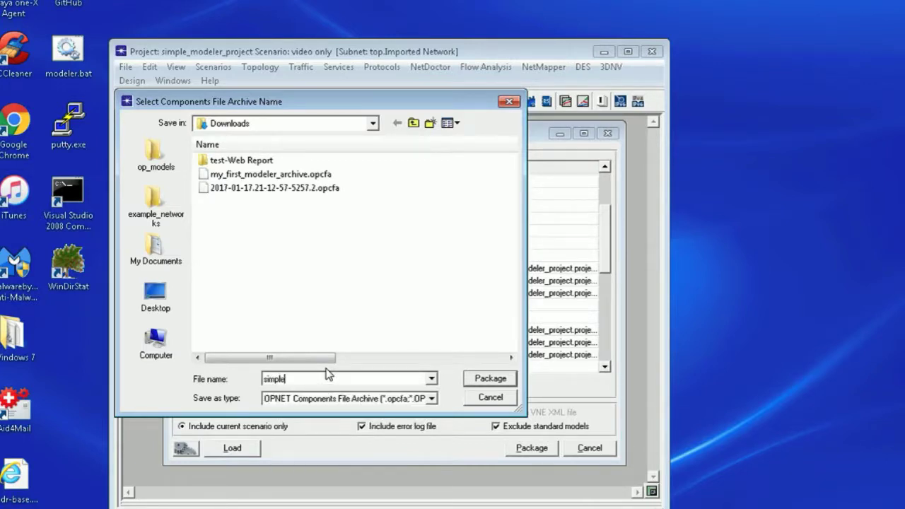
text(_project_archive)
key(Home)
key(Right)
key(Right)
key(Right)
key(Right)
key(Right)
key(Right)
text(_modeler)
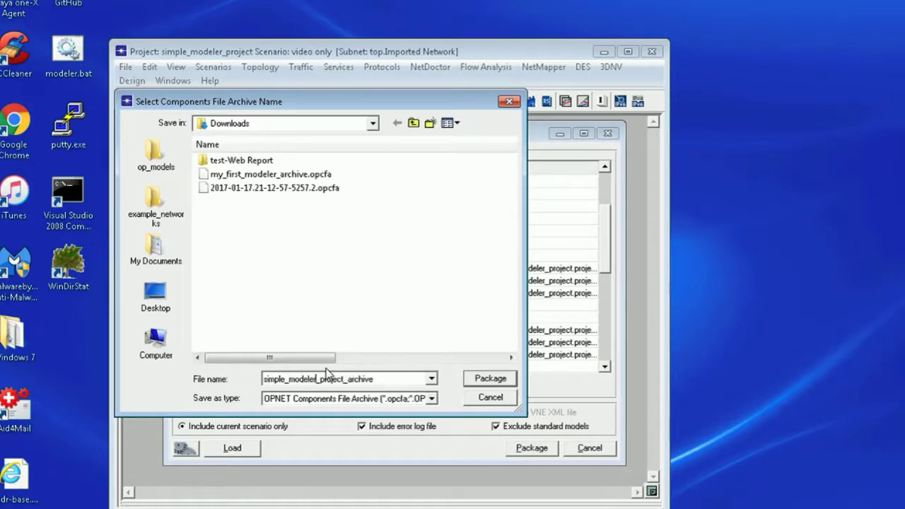
key(End)
click(487, 379)
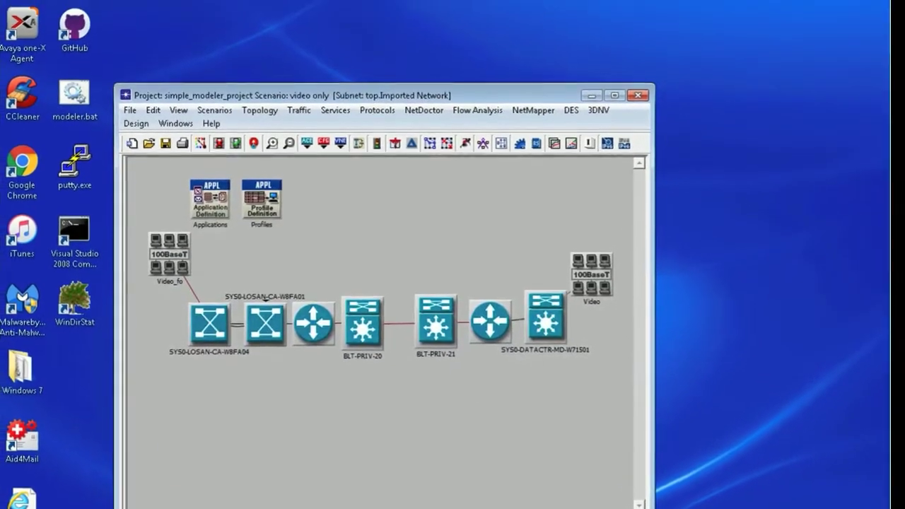
key(super+e)
- Verify simple_modeler_project_archive.opcfa (394 KB) is in Downloads, then minimize the folder window
click(314, 112)
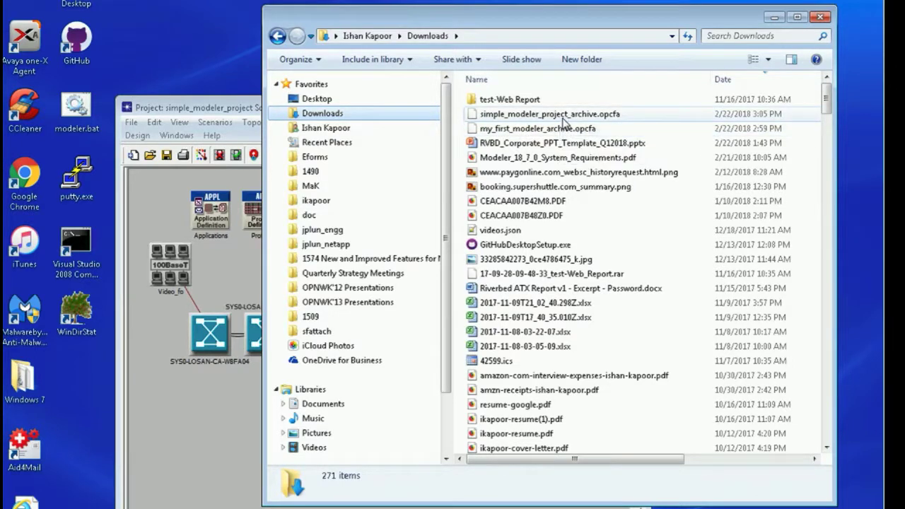
click(562, 116)
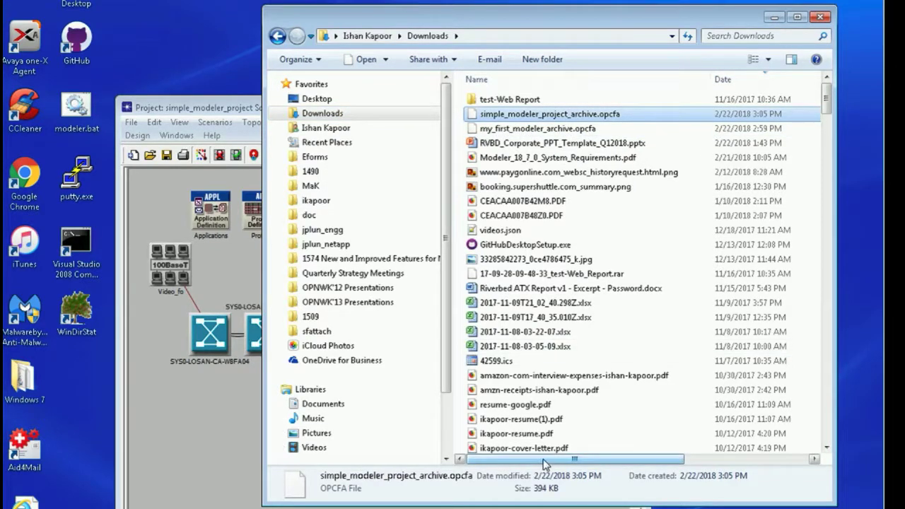
mouse_move(543, 459)
mouse_down()
mouse_move(711, 467)
mouse_move(535, 463)
mouse_up()
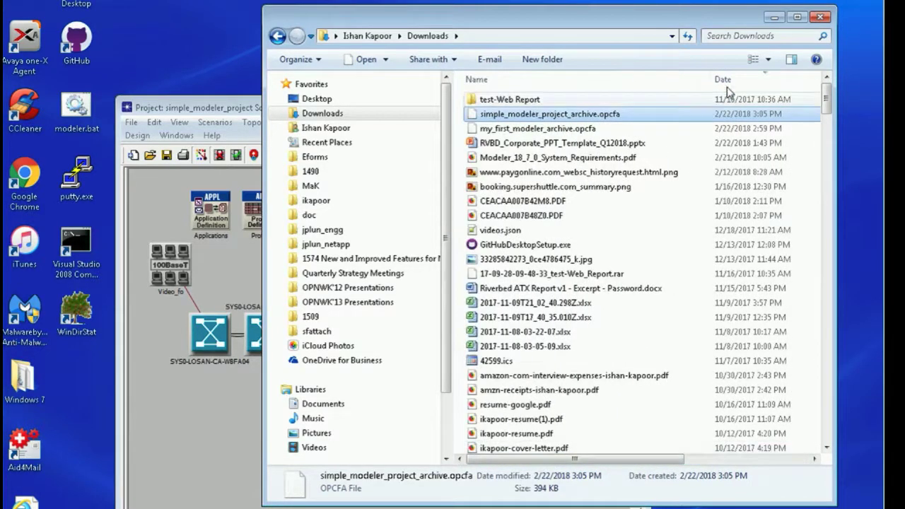
click(774, 17)
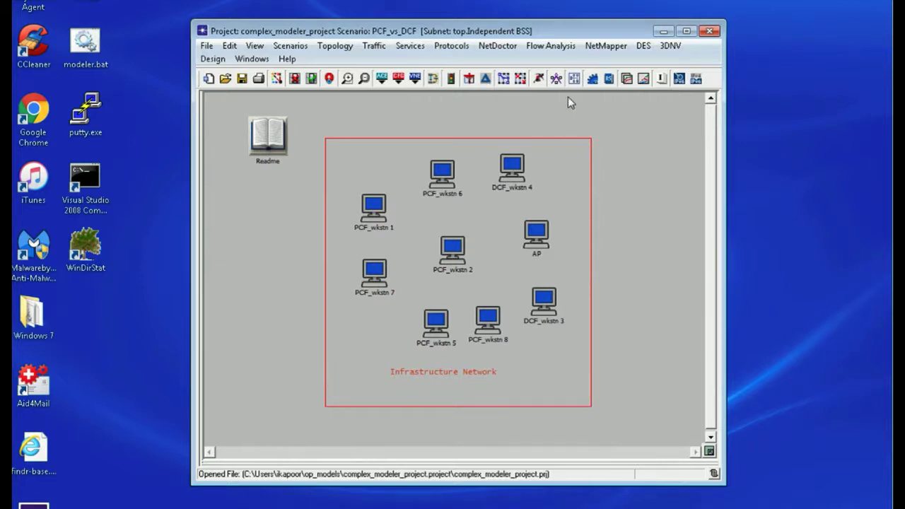
- Run the PCF_vs_DCF simulation with Execution > Advanced > Compilation's Force model recompilation checked
click(541, 79)
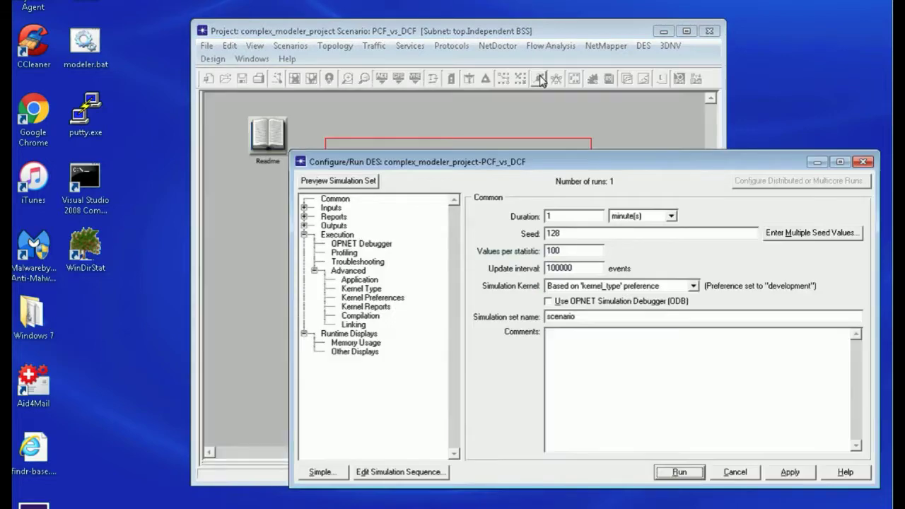
drag(546, 169, 486, 131)
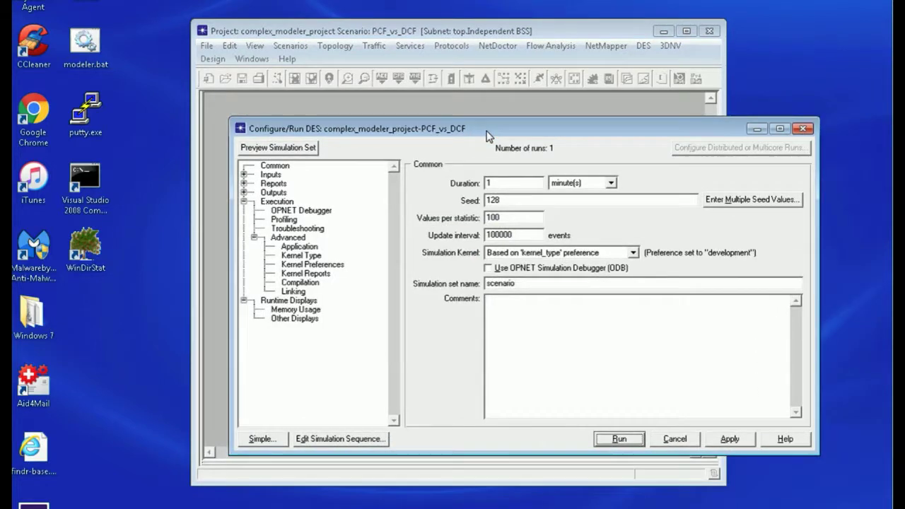
click(287, 319)
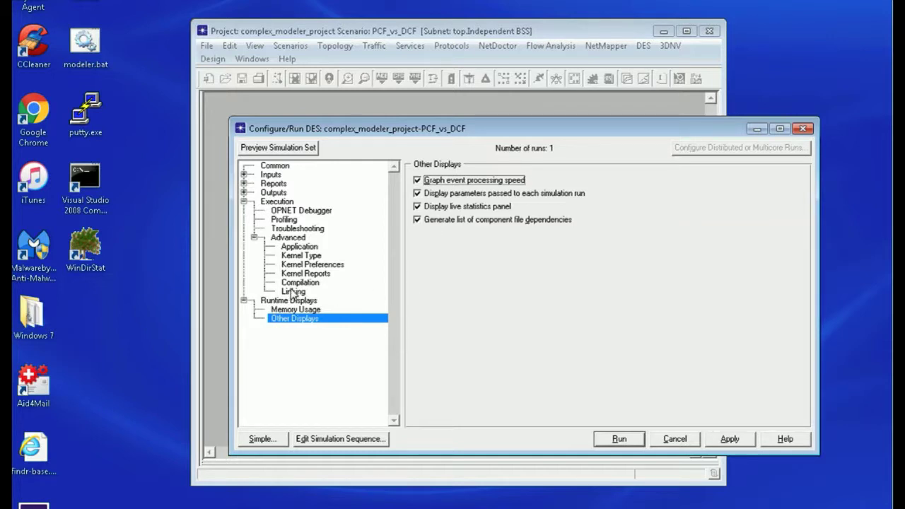
click(283, 203)
click(296, 238)
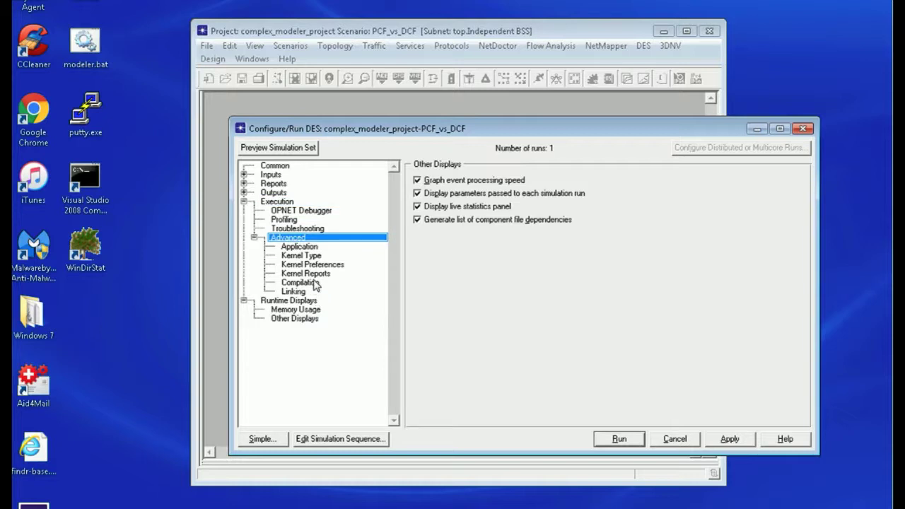
click(315, 283)
click(416, 181)
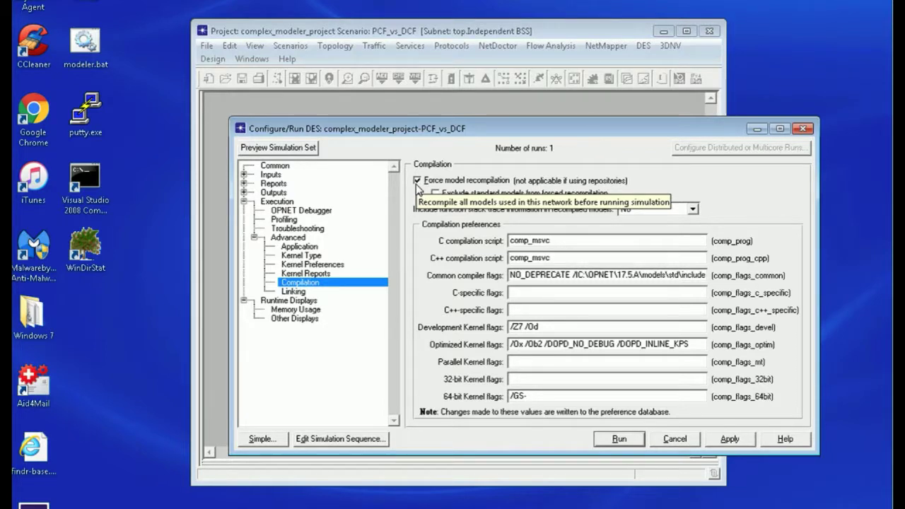
click(615, 440)
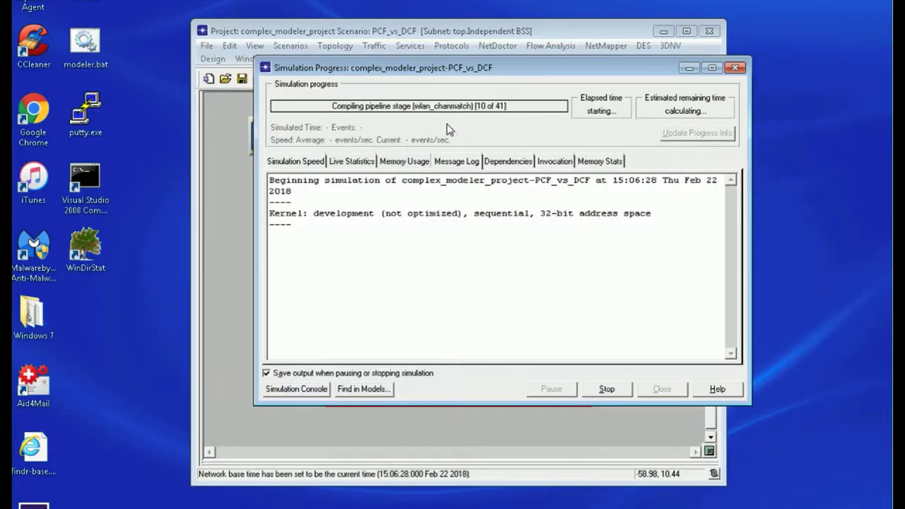
- Show the Dependencies file list and scroll through it as the 1 m 00 s simulation finishes
click(519, 164)
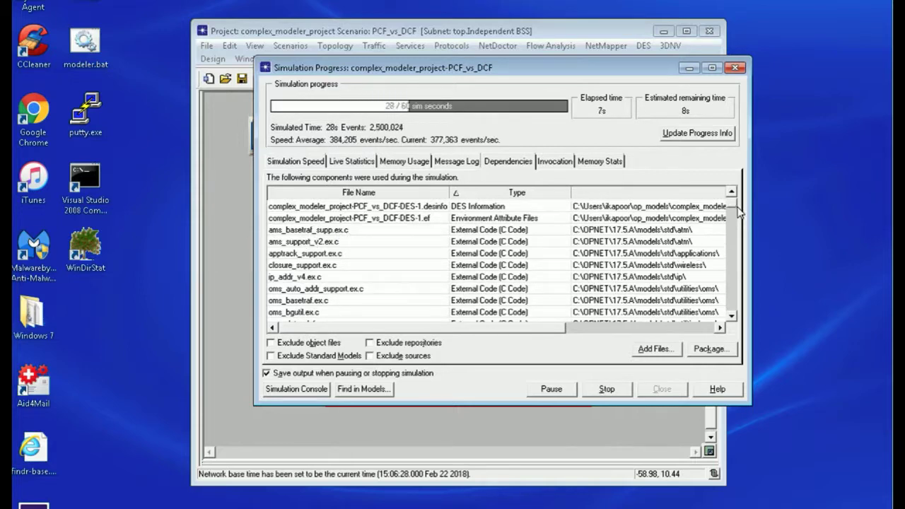
scroll(734, 219, down, 3)
drag(733, 214, 728, 260)
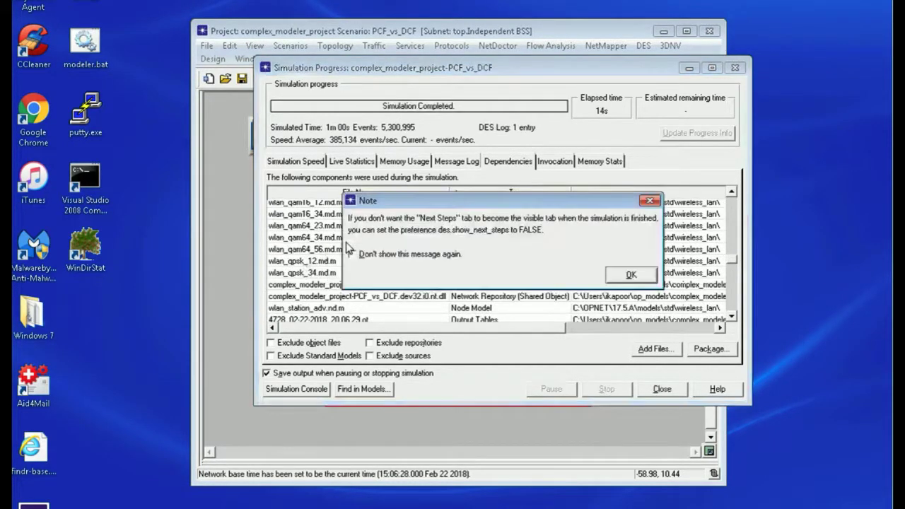
- Close the next-steps note and scroll the Dependencies list to wlan_mac_hcf.pr.m and PCF_vs_DCF.seq
click(626, 275)
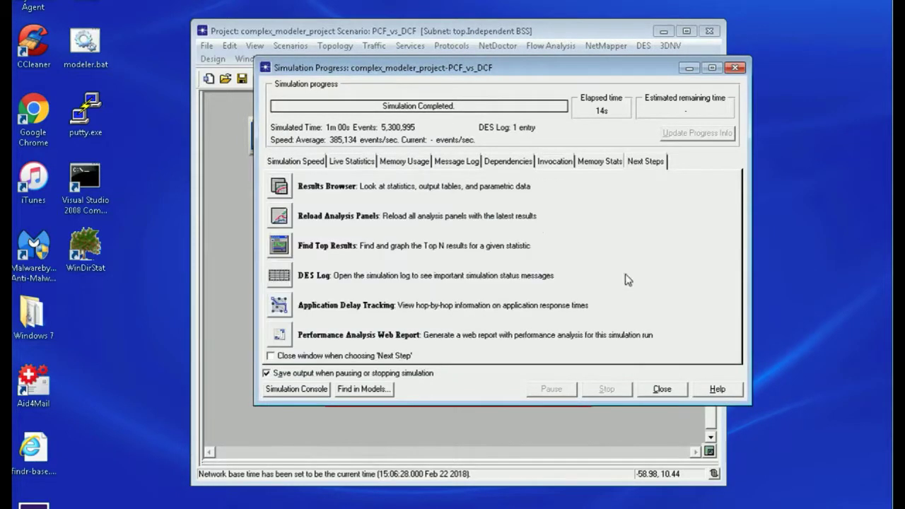
click(511, 164)
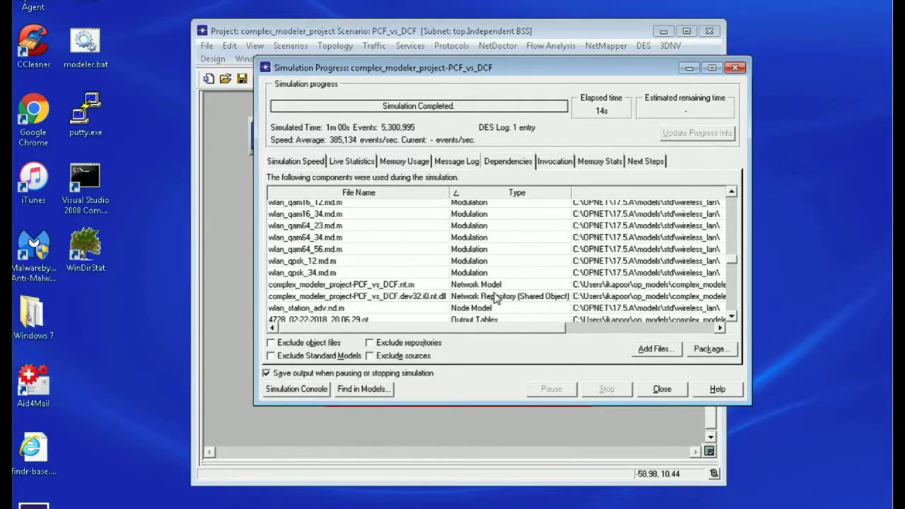
drag(733, 259, 732, 282)
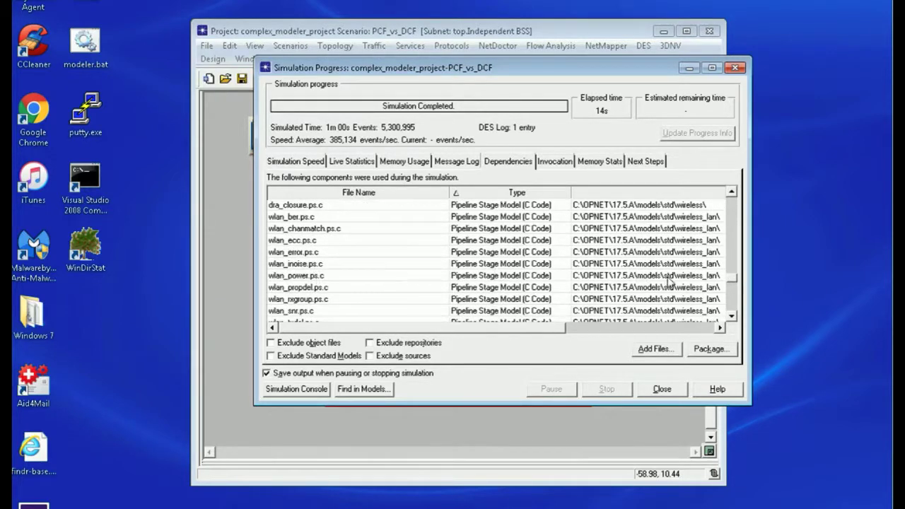
drag(733, 286, 734, 308)
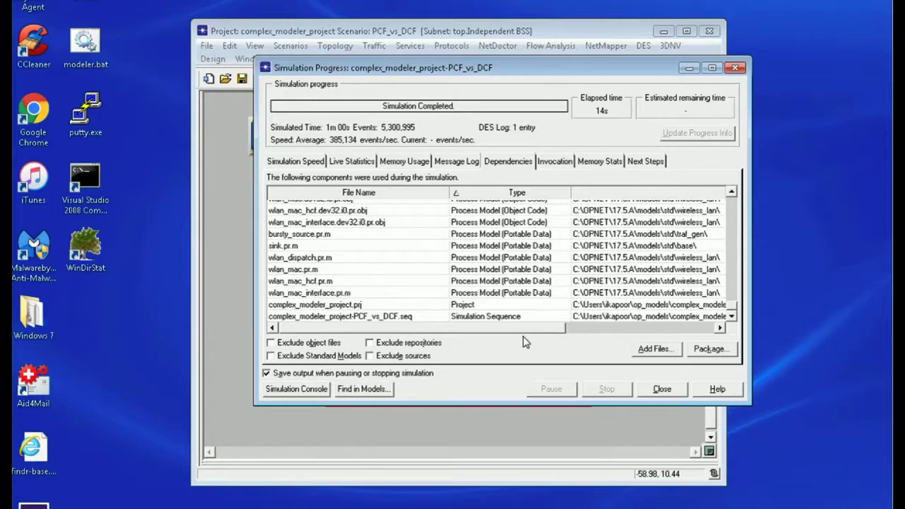
- Package the dependency files, without extra files, as complex_modeler_project-PCF_vs_DCF.opcfa in Downloads
click(652, 349)
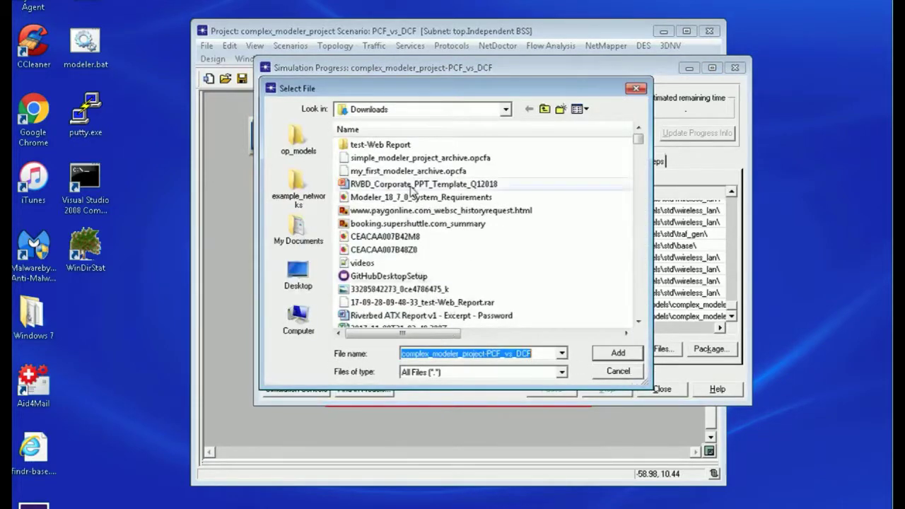
click(617, 371)
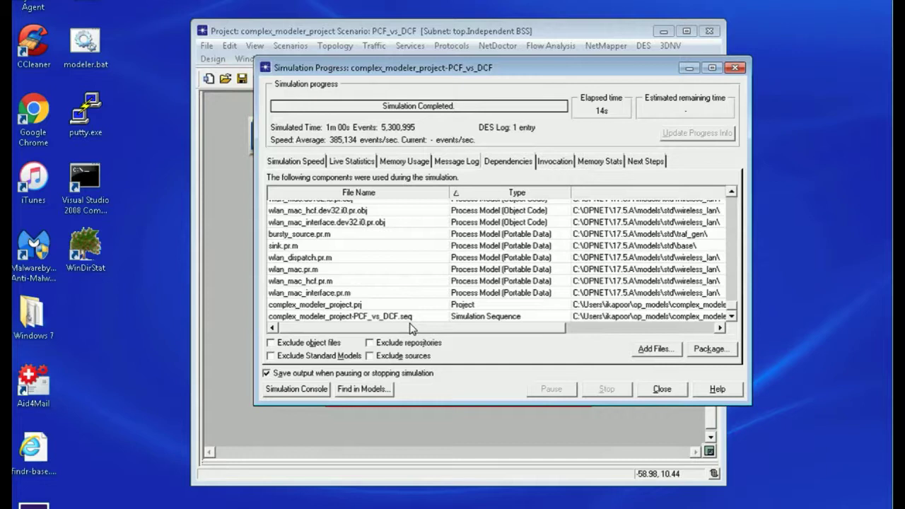
click(709, 349)
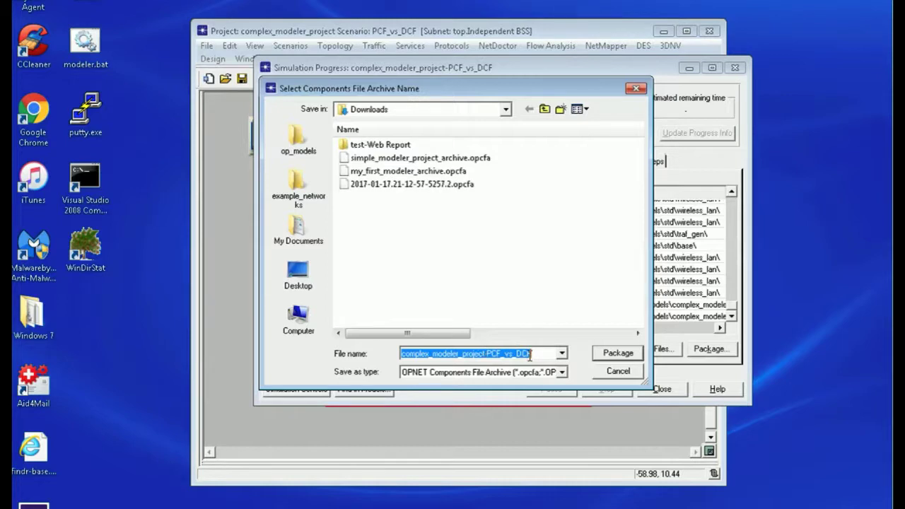
click(619, 353)
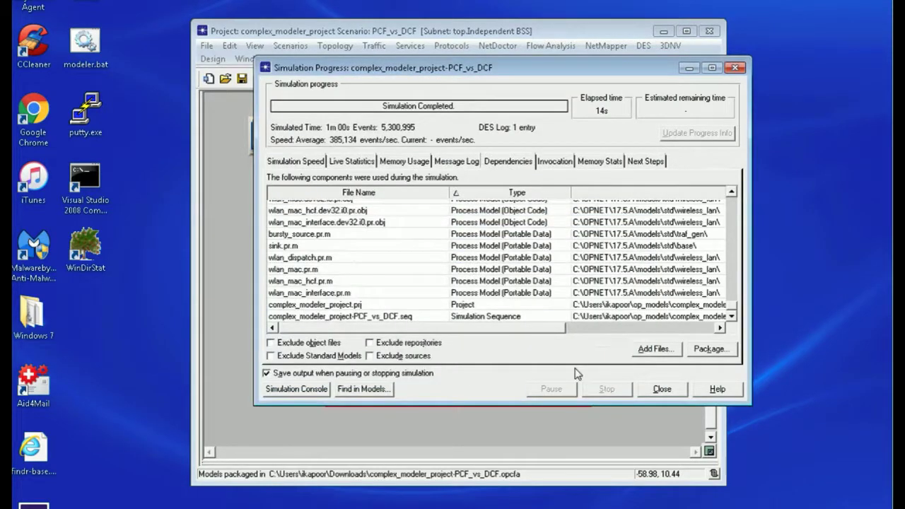
- Check the .opcfa archives in Downloads and move the Riverbed Modeler 18.6 window over the opnet folder
click(541, 506)
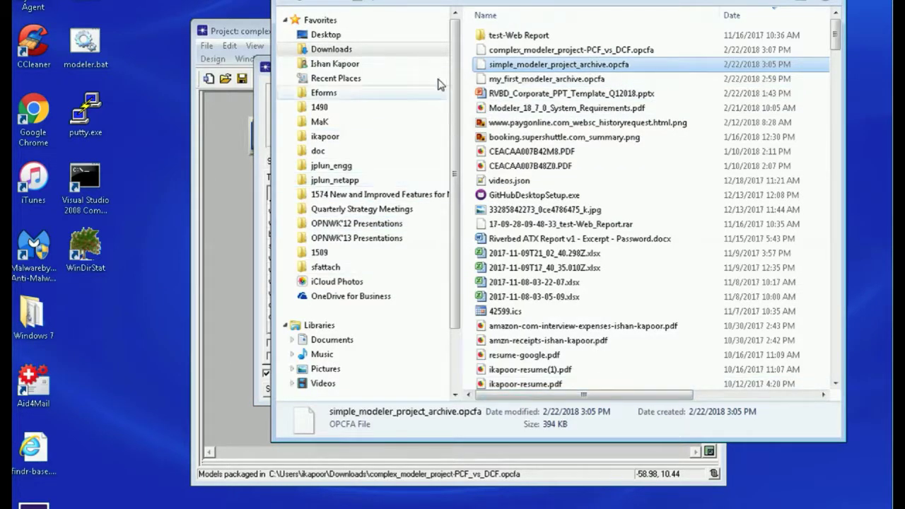
drag(565, 0, 473, 4)
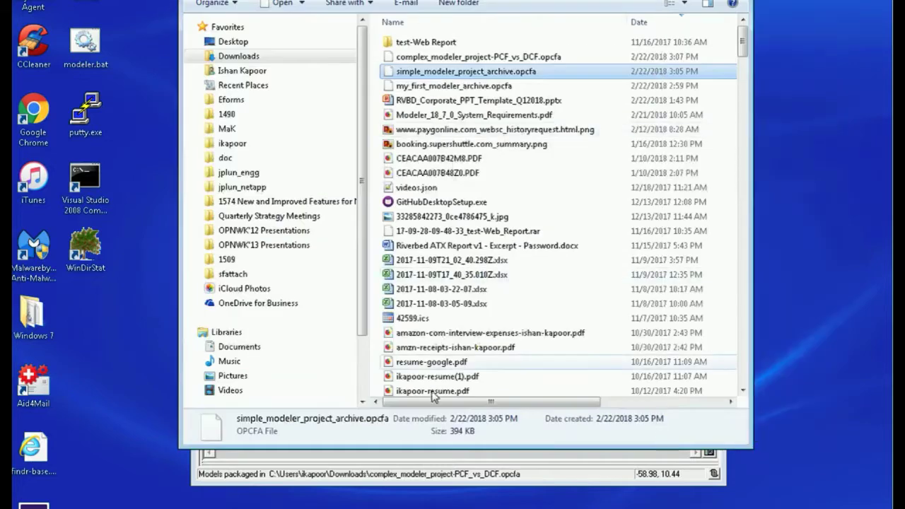
drag(438, 401, 577, 414)
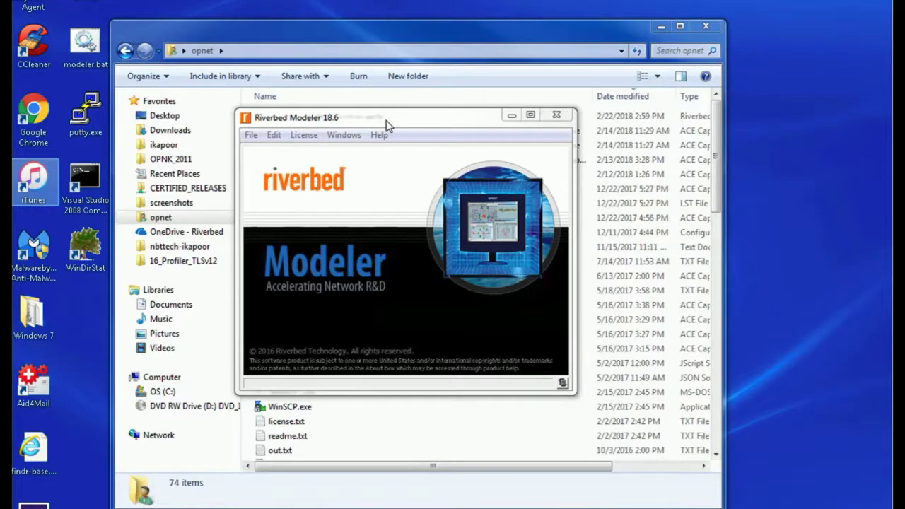
- Launch Expand Project File Archive from File > Manage Model Files in Riverbed Modeler
drag(386, 120, 455, 139)
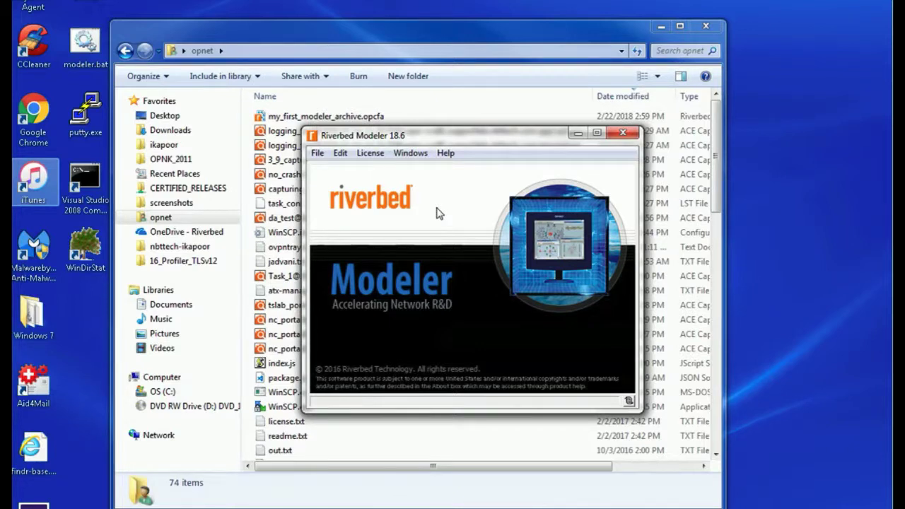
click(315, 154)
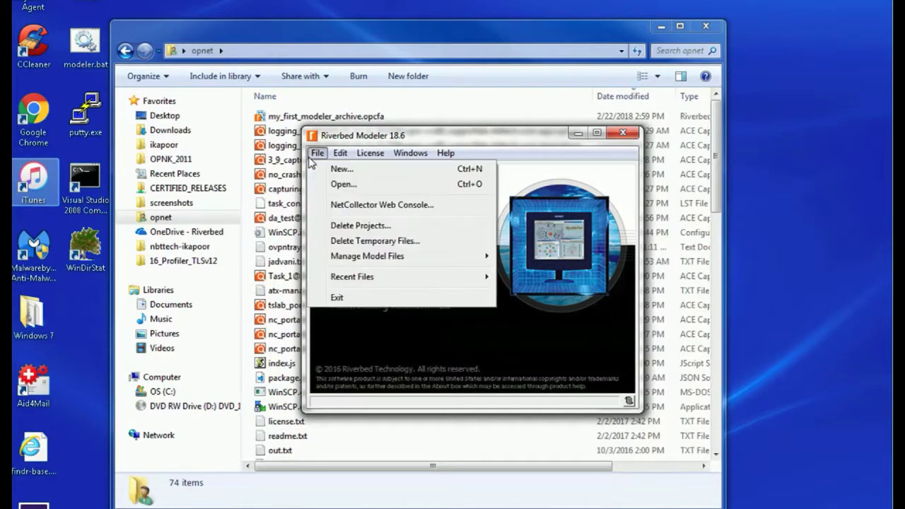
mouse_move(331, 260)
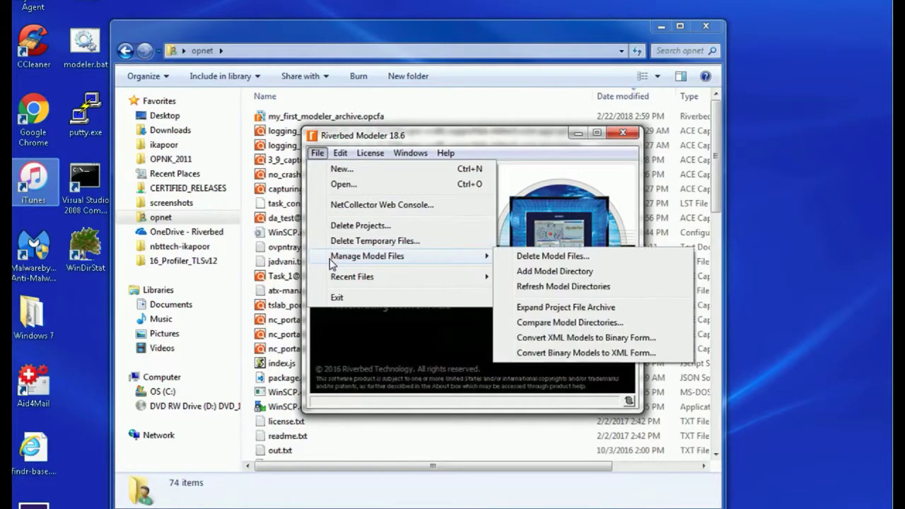
click(574, 310)
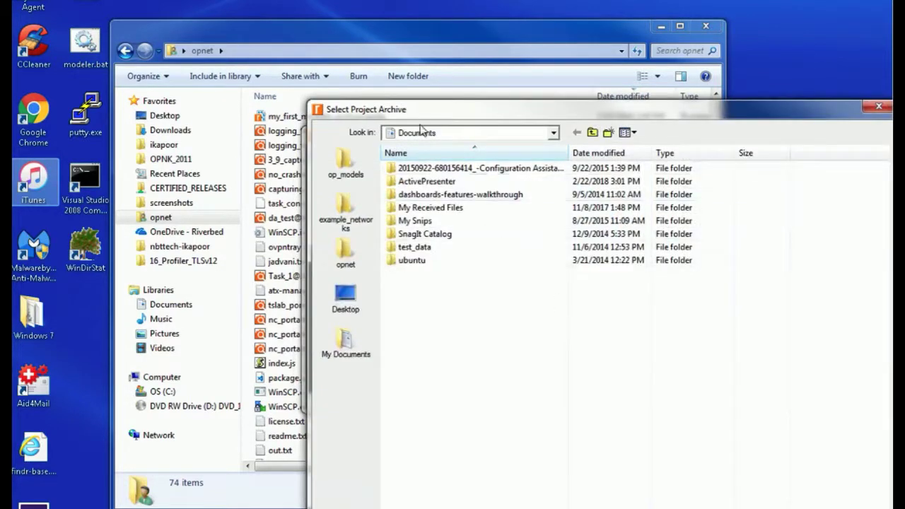
- Get the C:\Users\opnet path from Explorer's address bar for the archive dialog
click(342, 55)
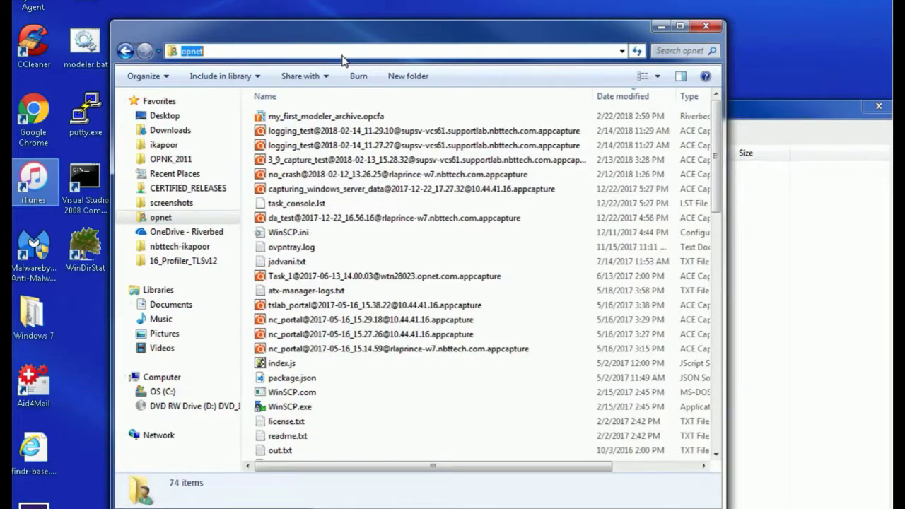
text(C:\use)
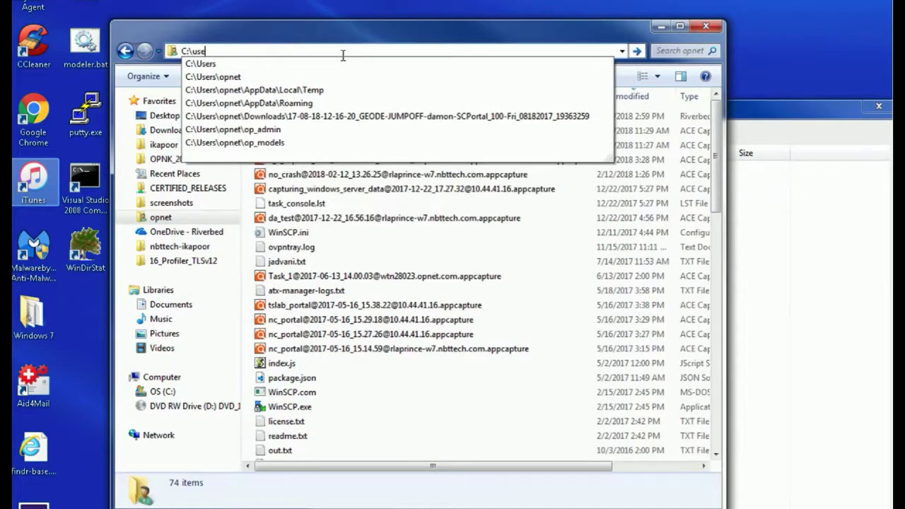
key(Down)
key(Down)
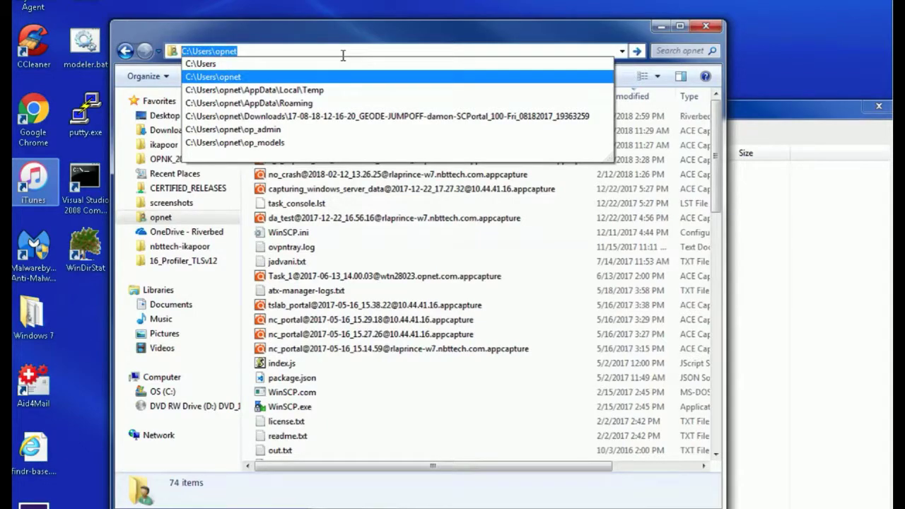
click(439, 508)
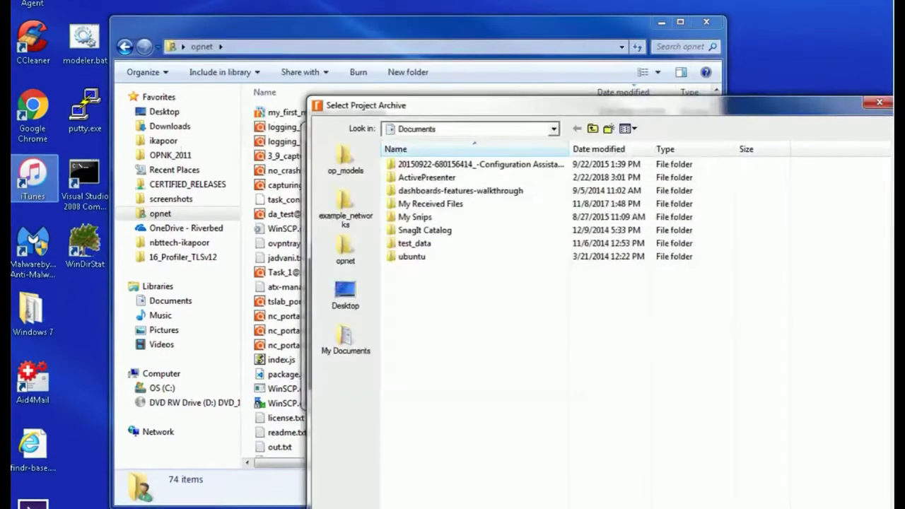
drag(549, 102, 490, 0)
- Browse to C:\Users\opnet and select my_first_modeler_archive as the archive to expand
click(434, 476)
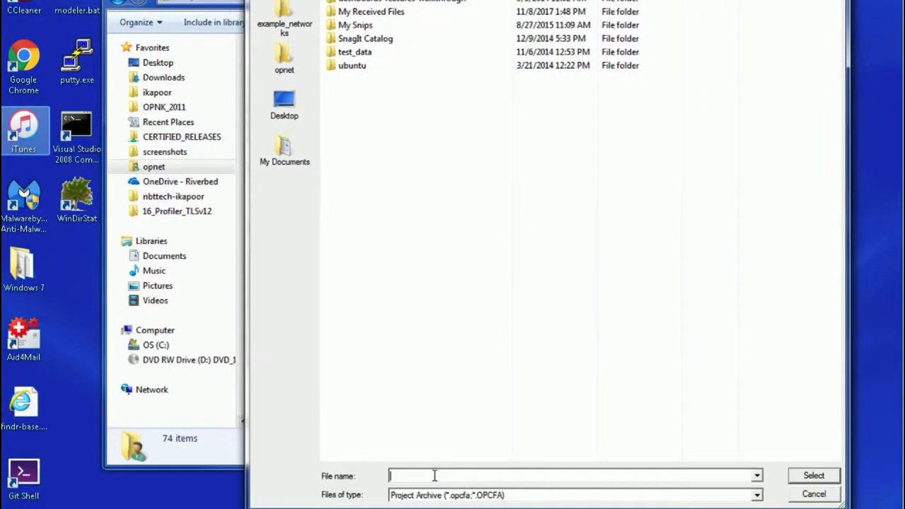
text(C:\Users\opnet)
click(813, 477)
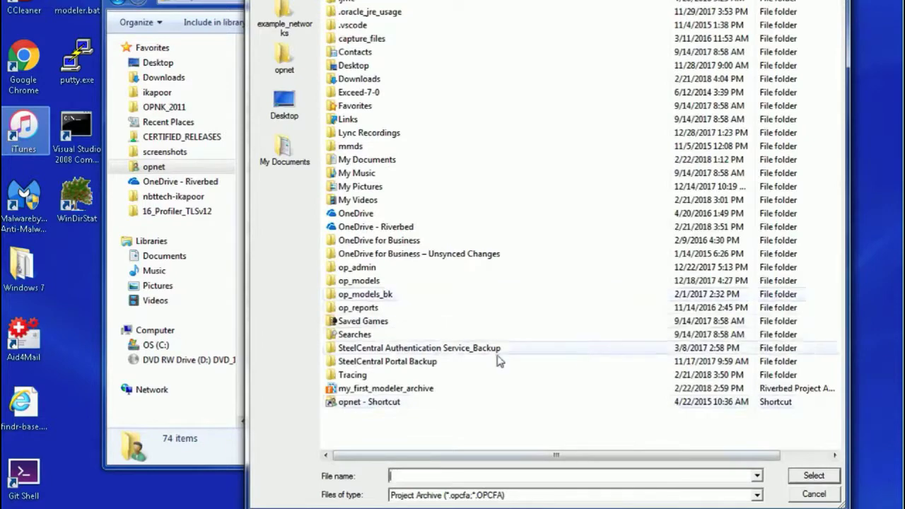
click(420, 392)
click(813, 477)
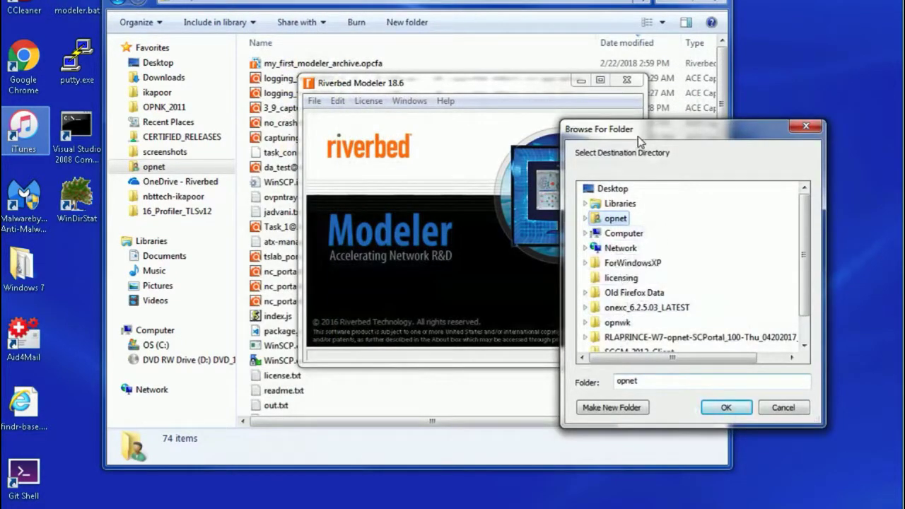
- Expand the archive into C:\Users\opnet\op_models, overwriting all existing files
drag(638, 136, 527, 78)
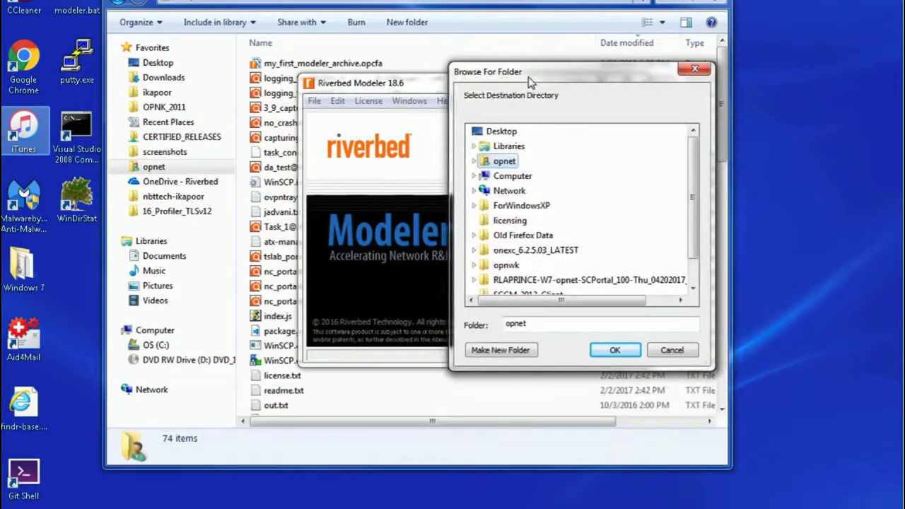
click(473, 162)
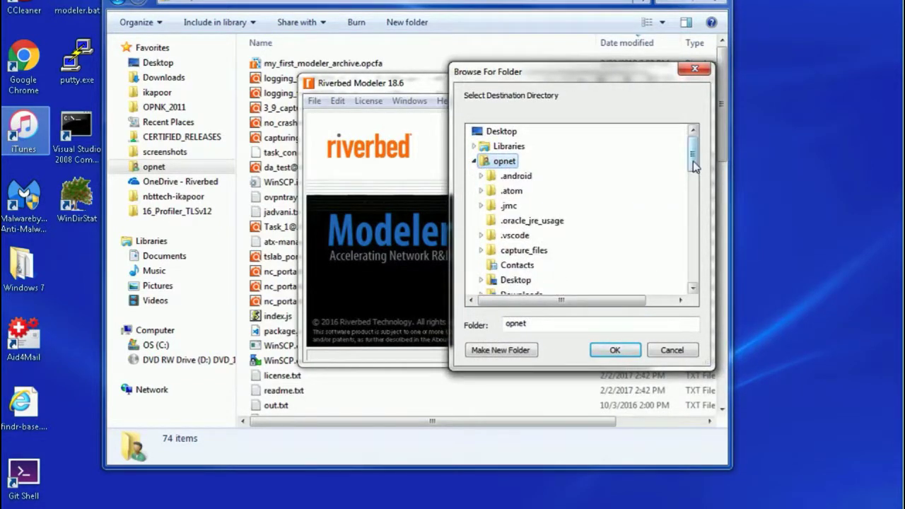
scroll(696, 185, down, 2)
scroll(696, 185, down, 5)
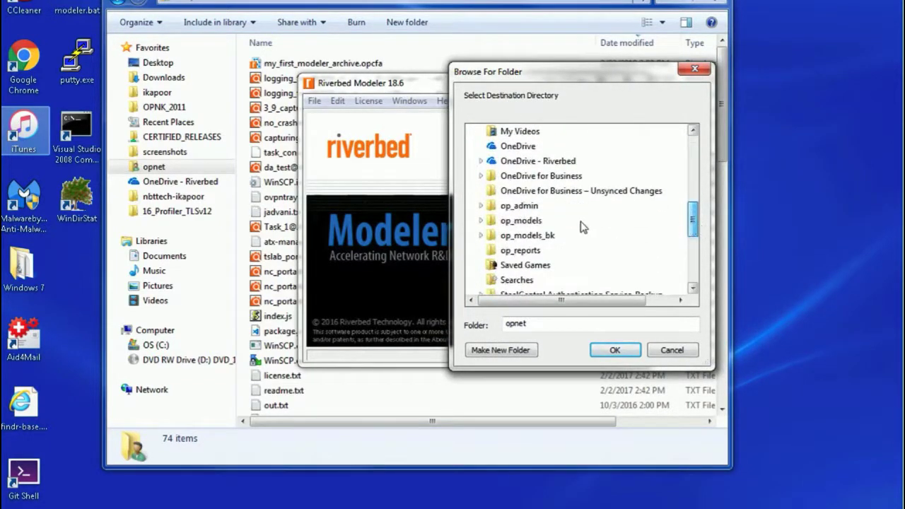
click(527, 221)
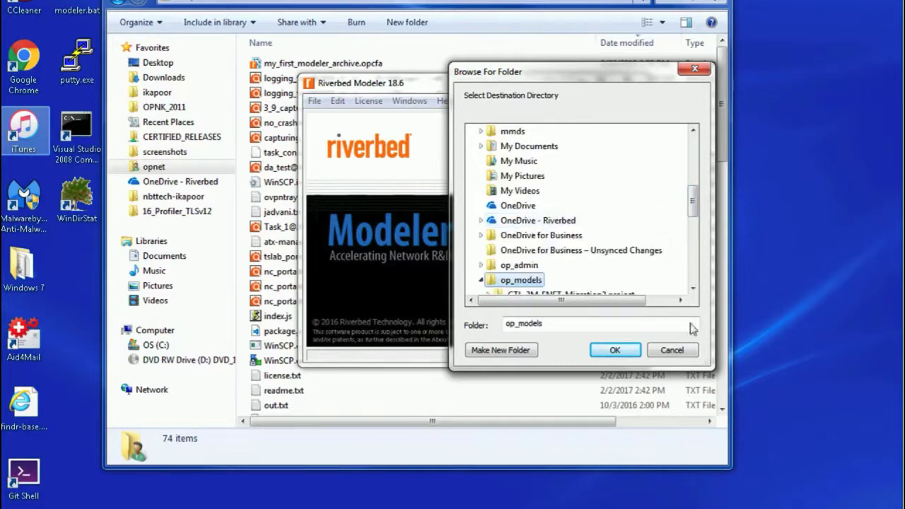
click(614, 351)
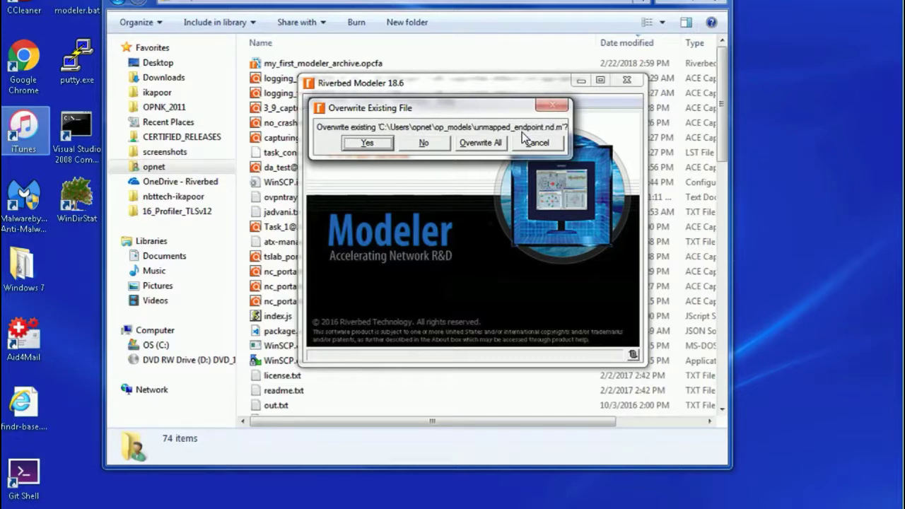
click(480, 143)
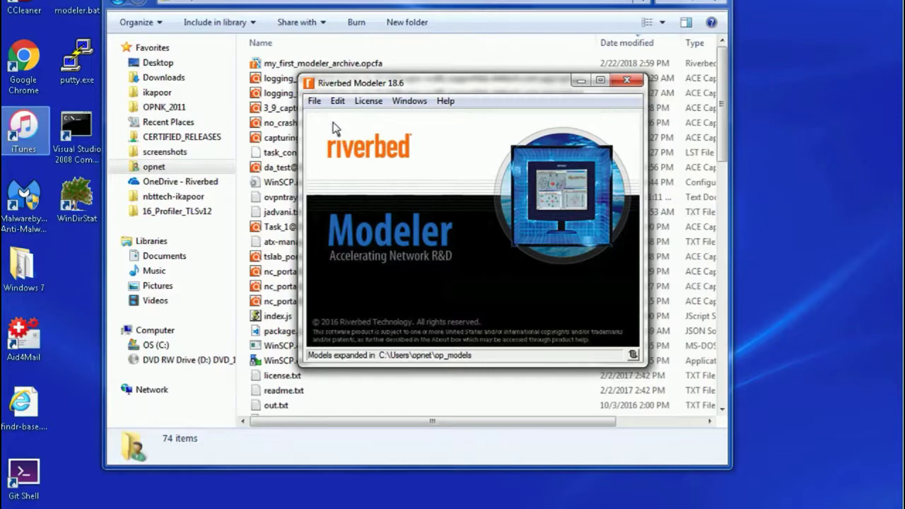
- Open simple_modeler_project.project from the C:\Users\opnet\op_models folder
click(317, 102)
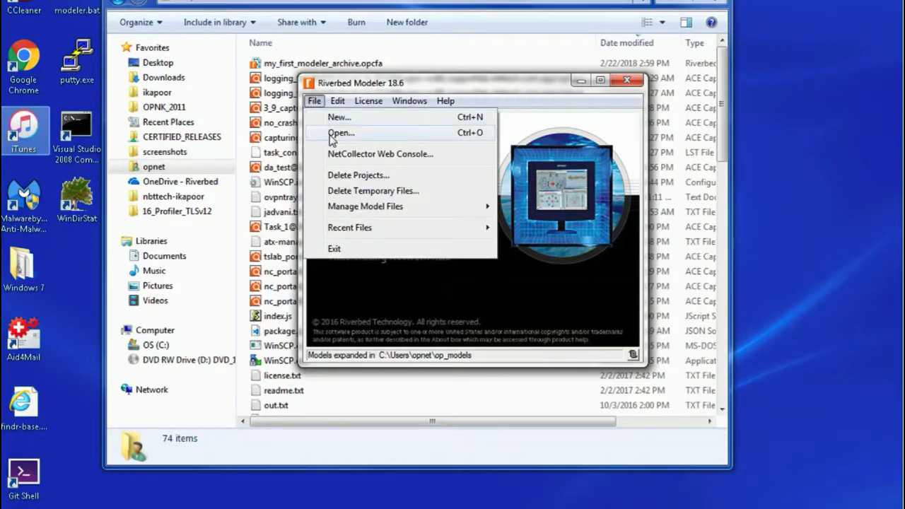
click(333, 133)
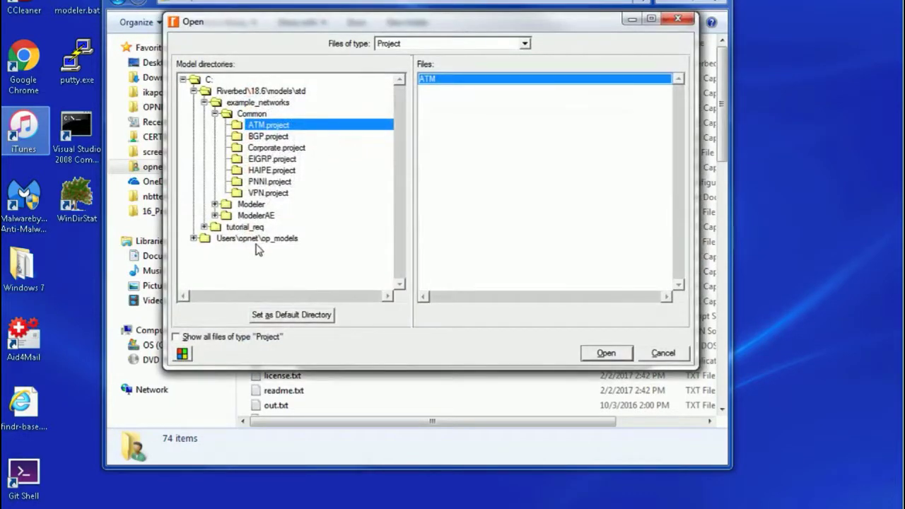
click(193, 238)
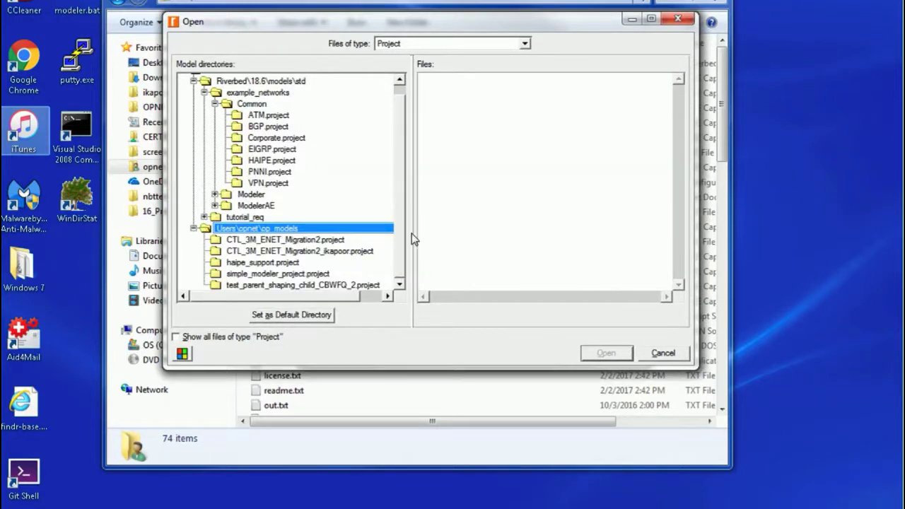
click(318, 277)
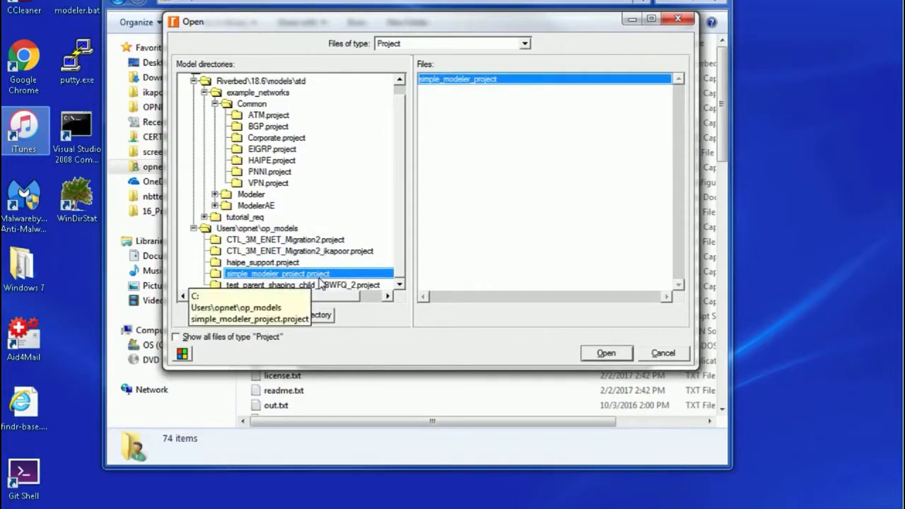
click(605, 354)
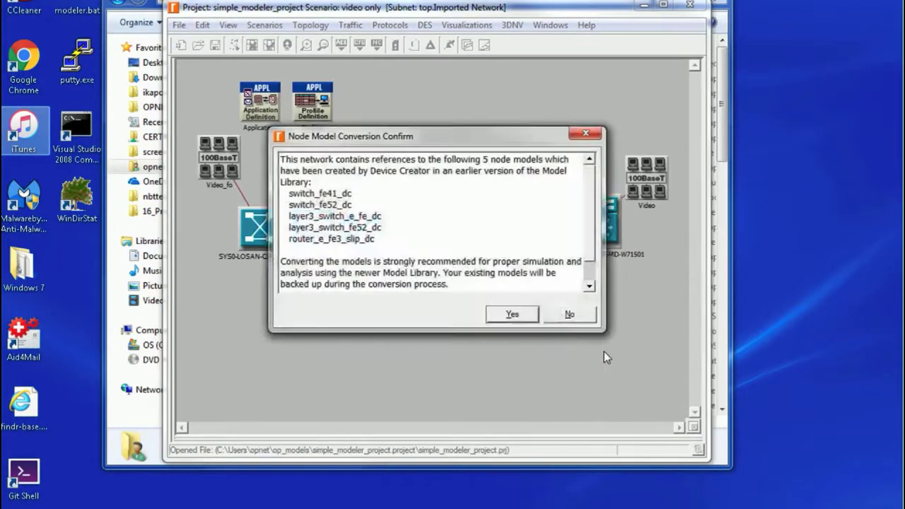
- Convert the five outdated node models and BGP Parameters data, save, then highlight the Component File Archive heading
click(513, 315)
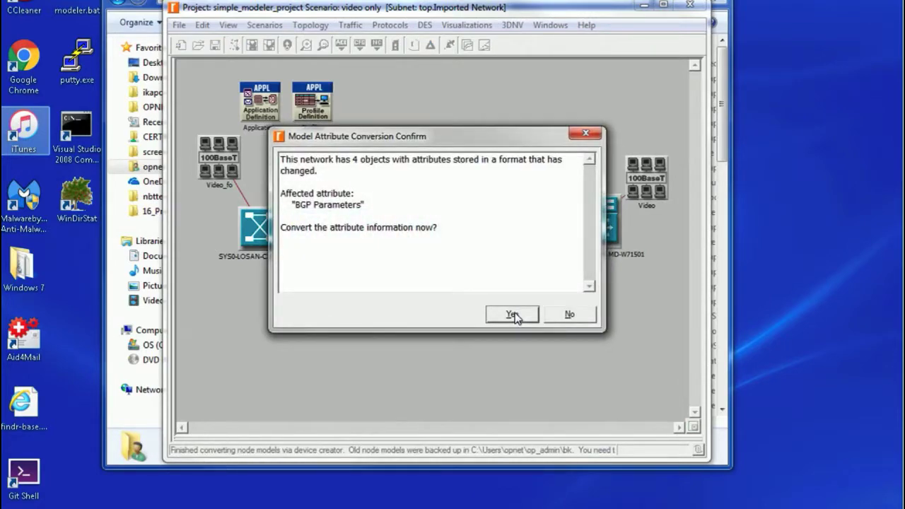
click(513, 316)
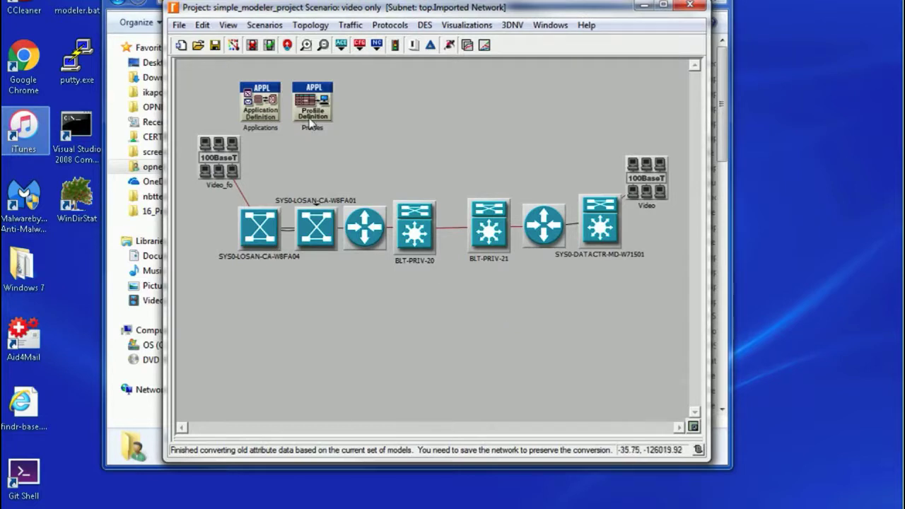
click(215, 44)
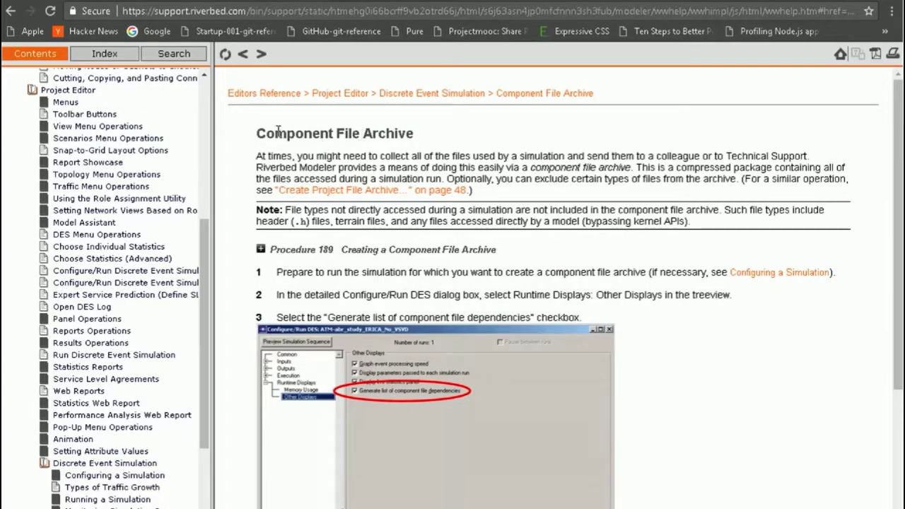
drag(275, 133, 360, 138)
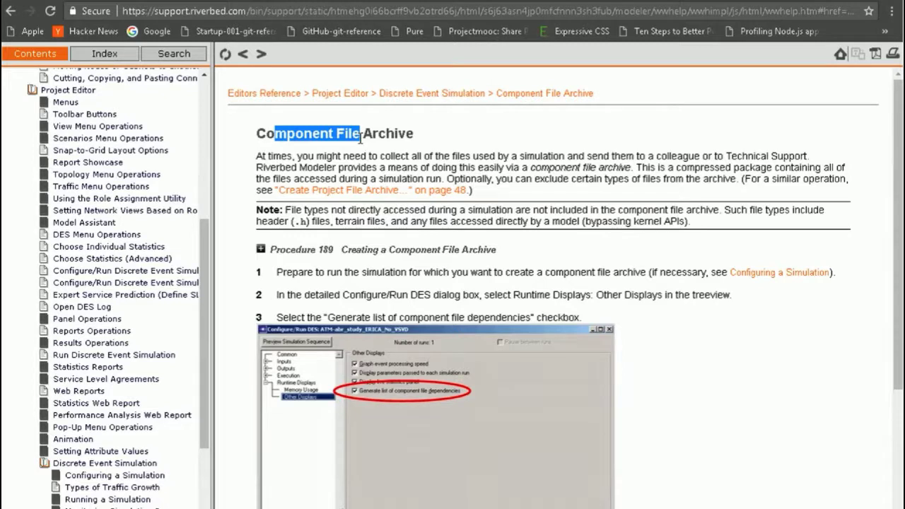